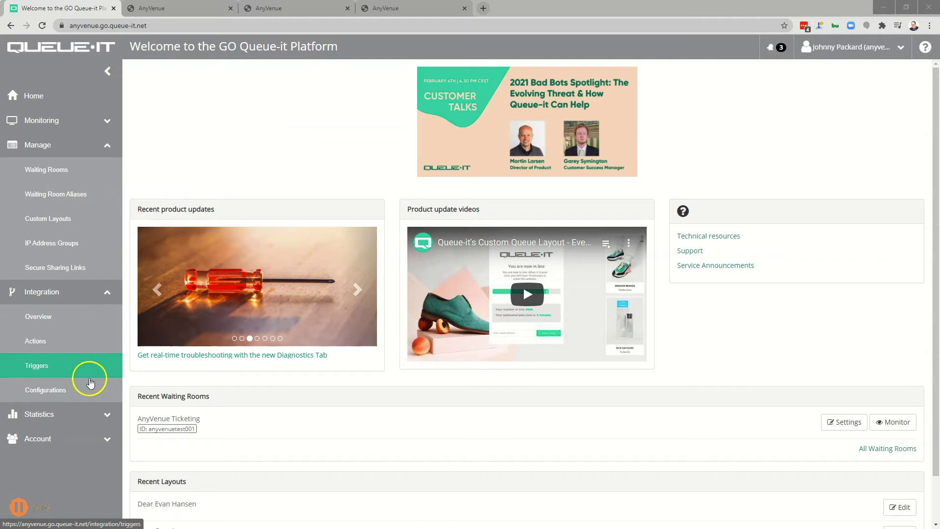
Step: Start a new trigger from the Triggers list and review its condition options
click(87, 377)
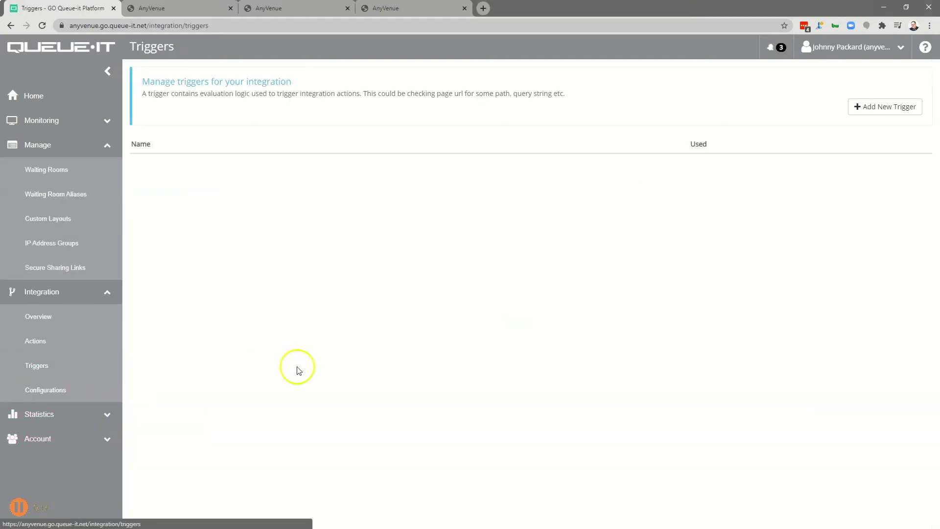
click(862, 109)
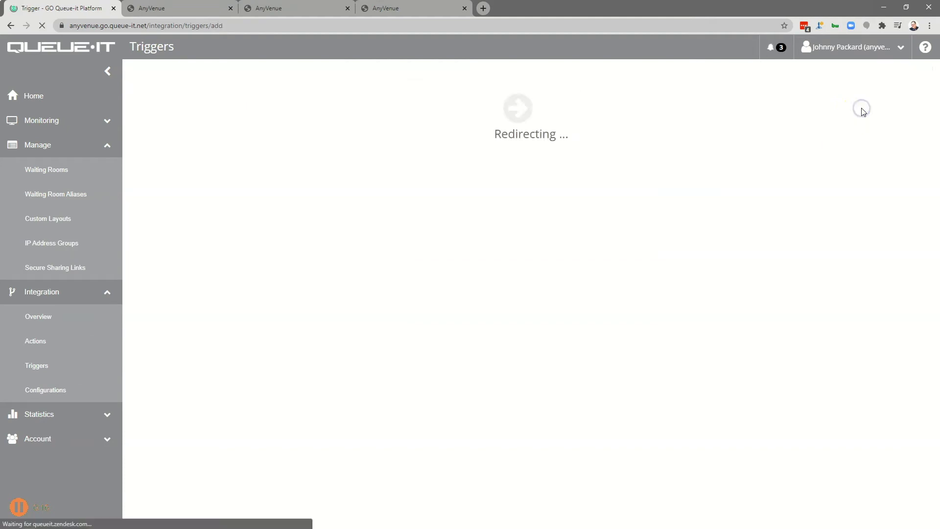
click(705, 107)
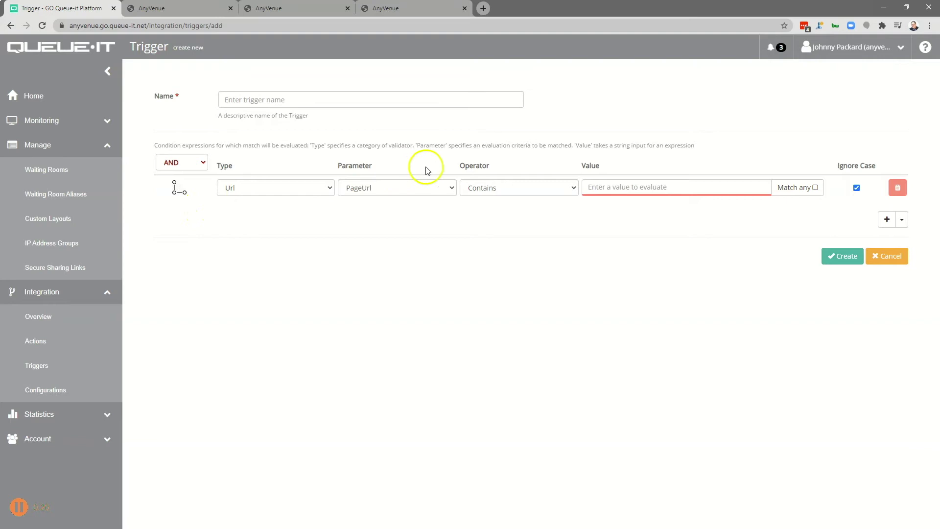
click(202, 164)
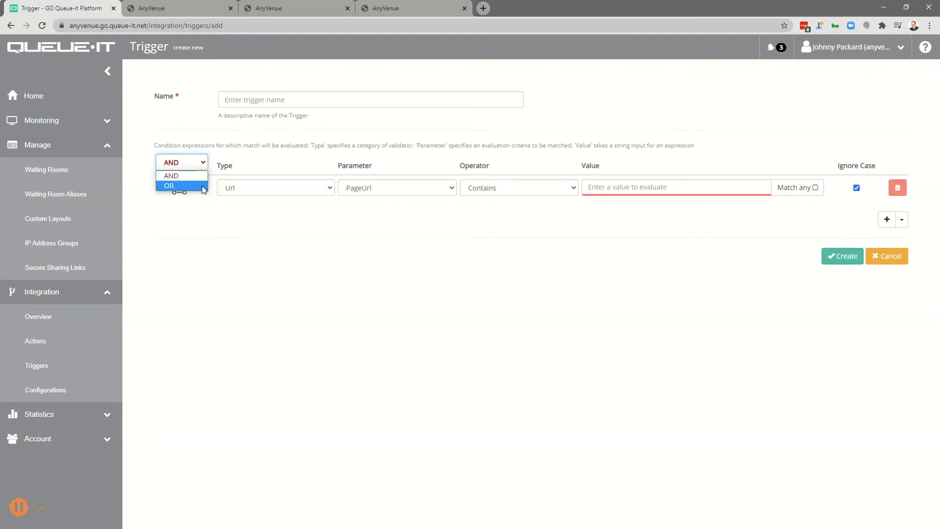
click(236, 186)
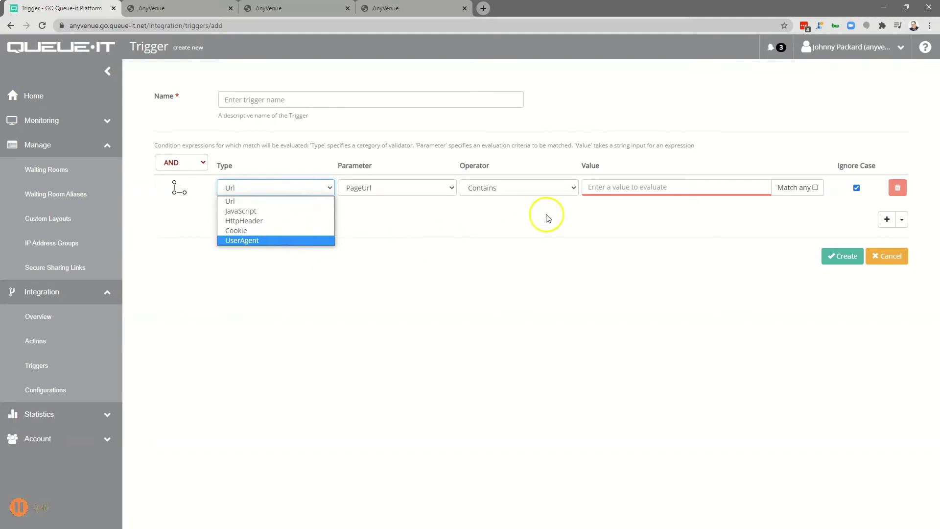
Step: Name the trigger 'Dear Evan Hansen' with a PageUrl Contains '/dear-evan-hansen.html' condition
click(521, 103)
text(Dea)
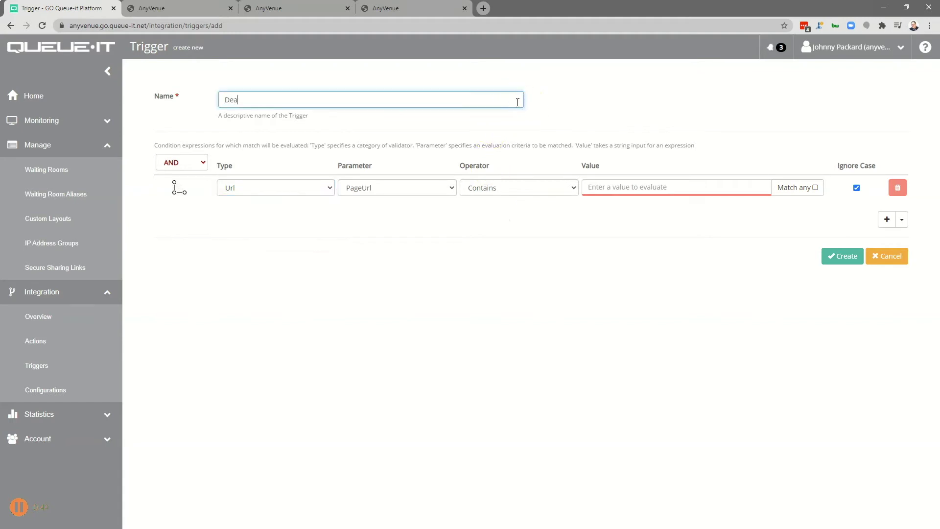
text(r Evan Hansen)
click(626, 189)
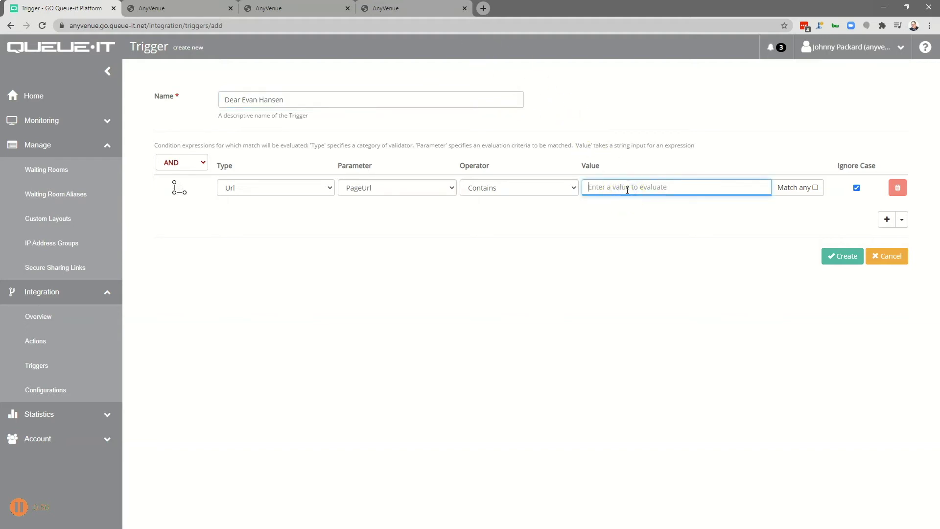
text(/dear-evan-hansen.html)
click(644, 219)
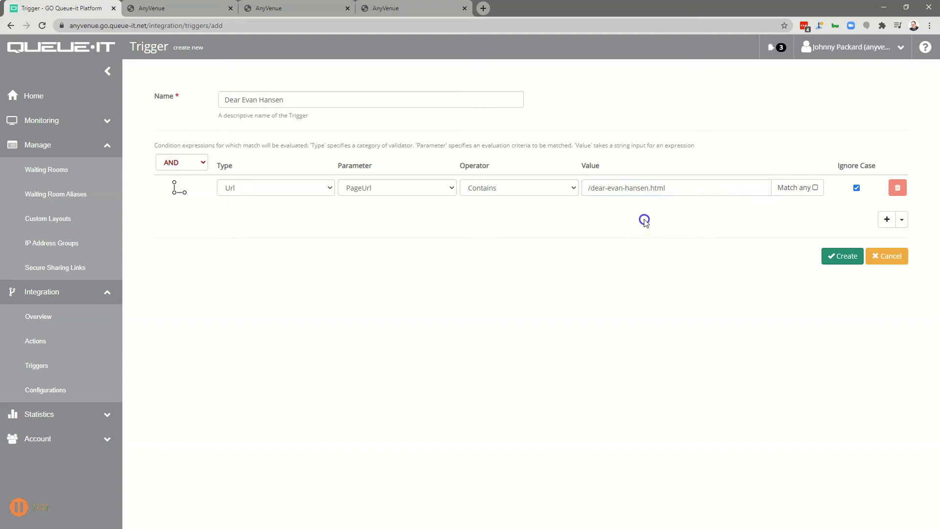
Step: Save the Dear Evan Hansen trigger and add a 'Mary Poppins' trigger matching '/mary-poppins.html'
click(834, 257)
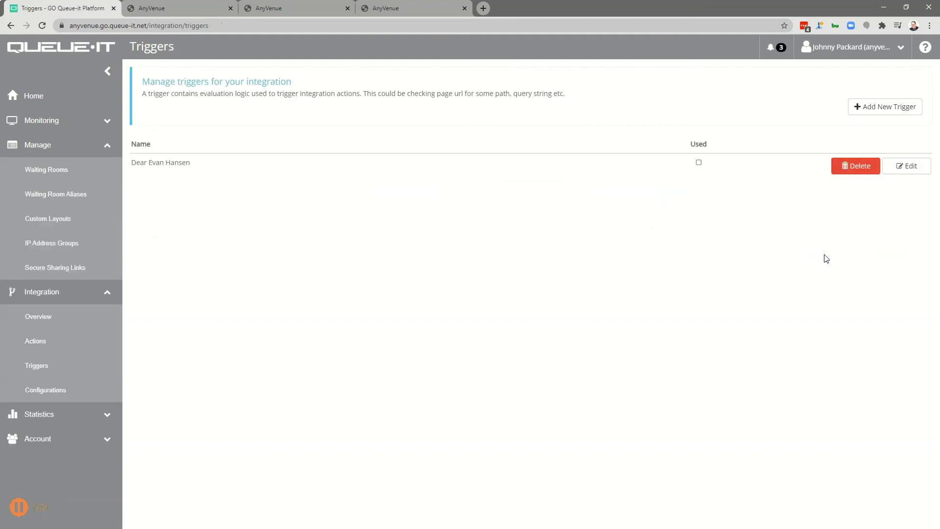
click(865, 115)
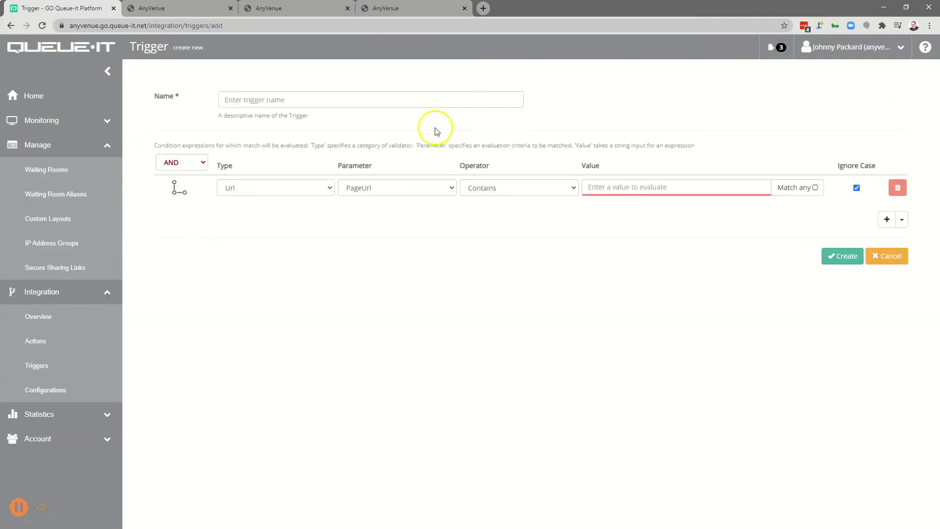
click(445, 98)
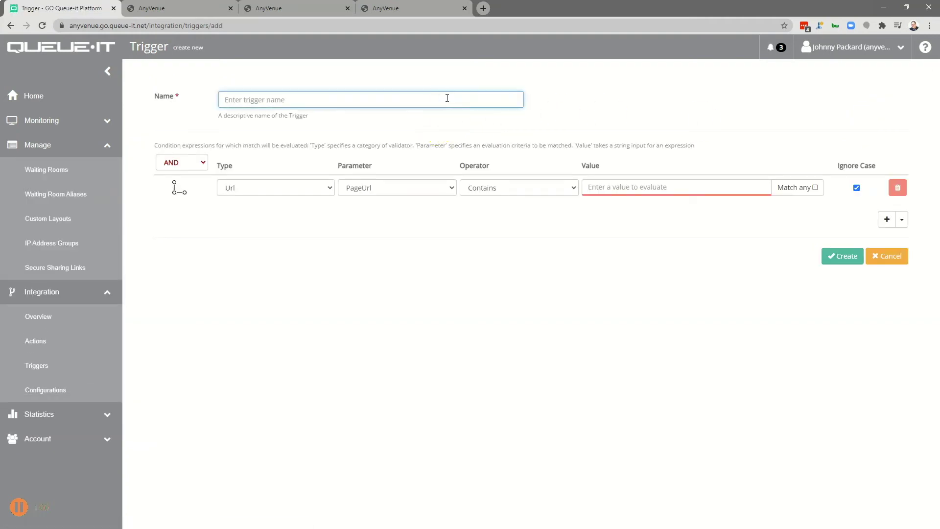
text(Mary Poppins)
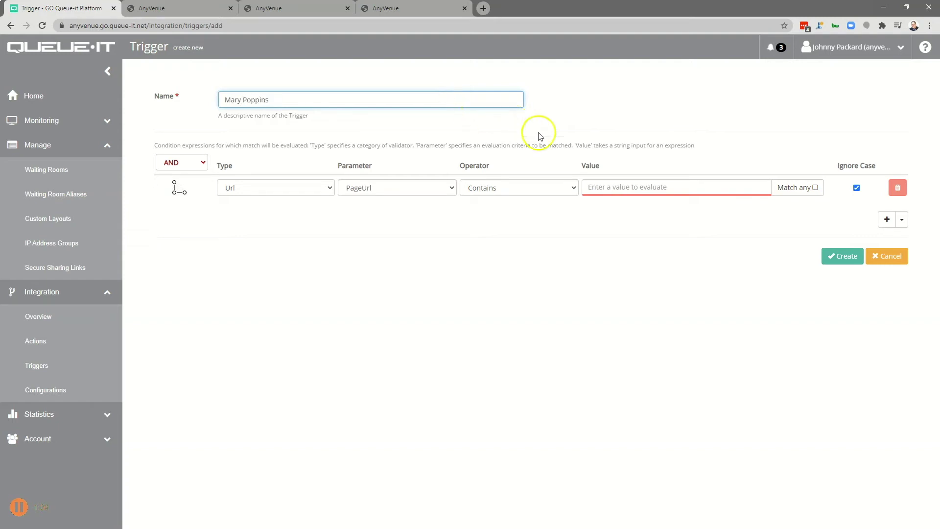
click(600, 186)
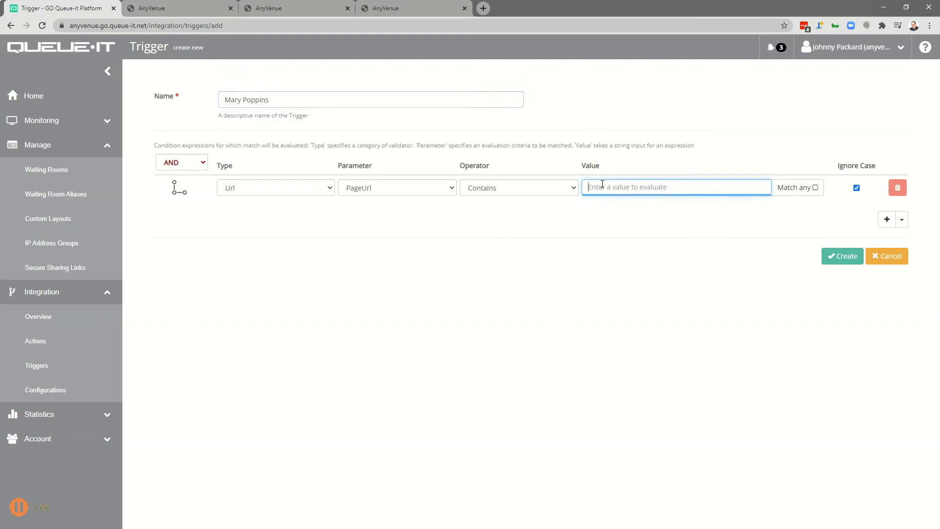
text(/mary-poppins.html)
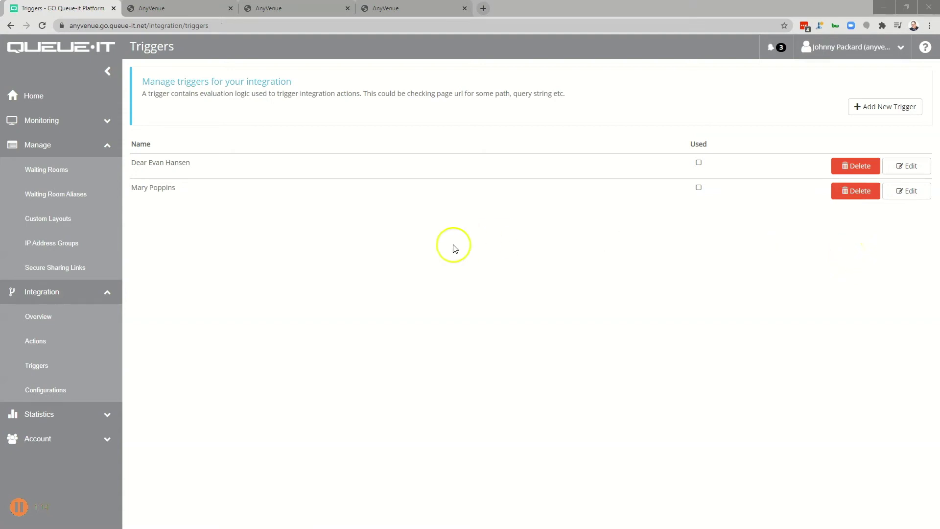
Step: Add a KnownUser queue action named 'Dear Evan Hansen' using the Dear Evan Hansen layout
click(51, 340)
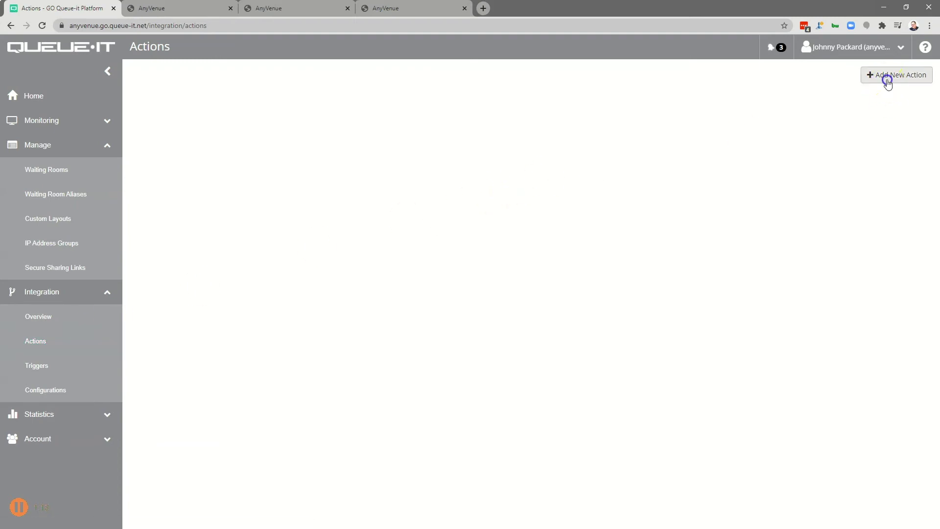
click(885, 76)
click(545, 166)
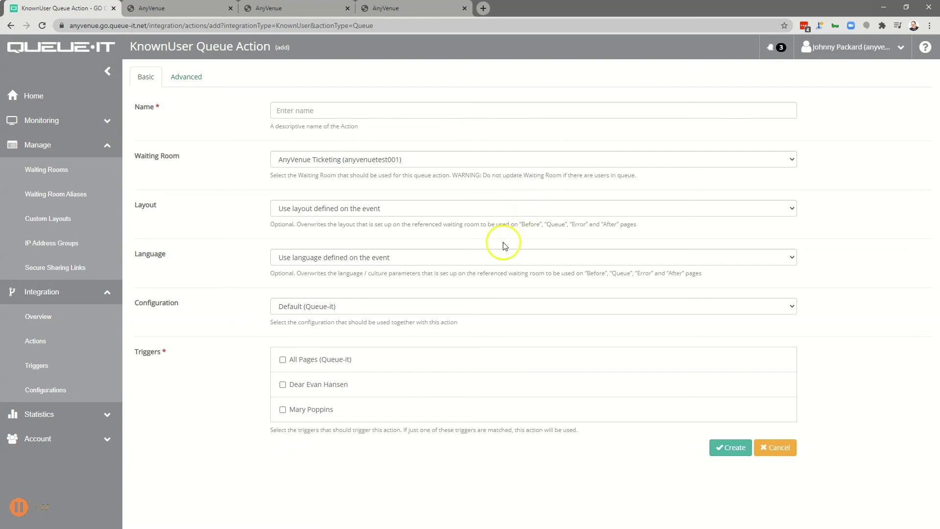
click(492, 210)
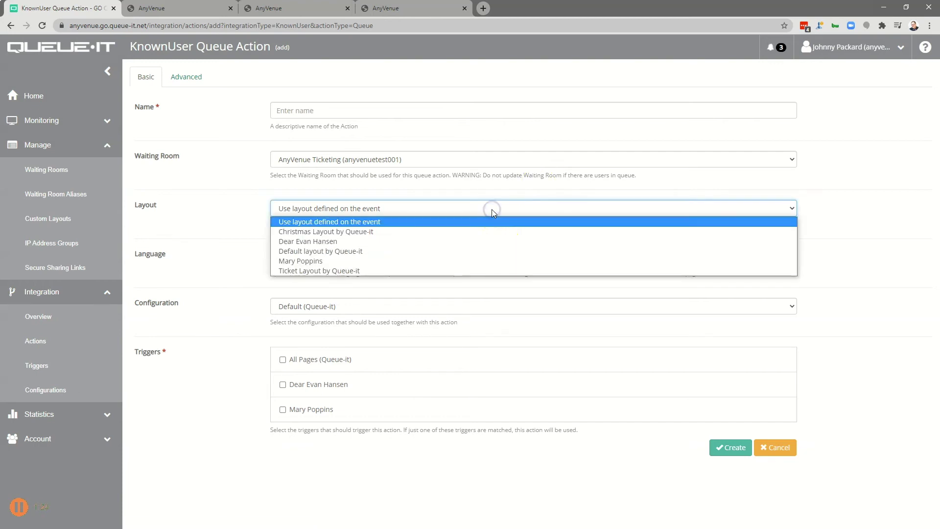
click(469, 241)
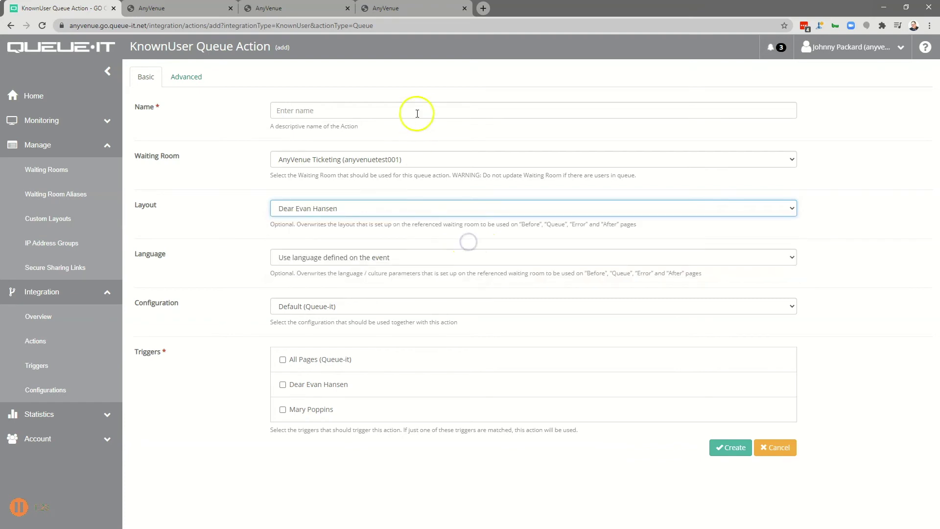
click(417, 110)
text(De)
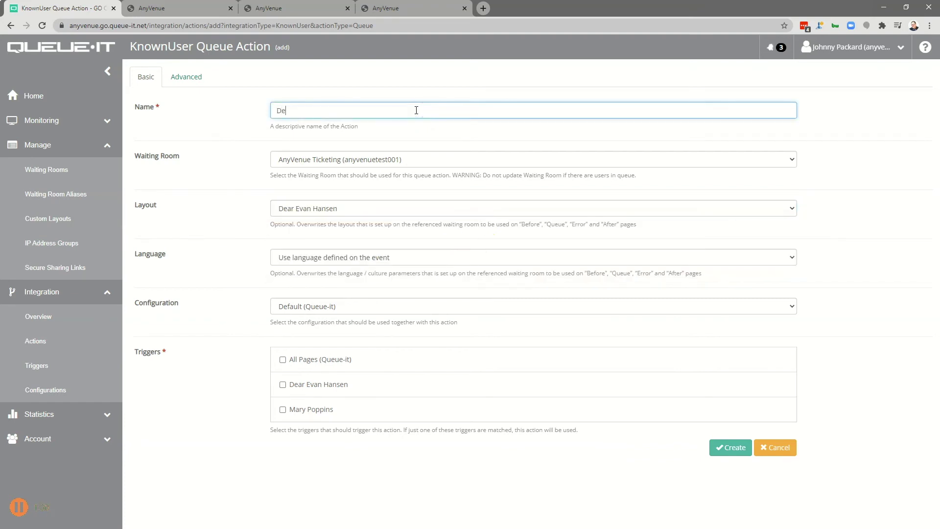
text(ar Evan Hansen)
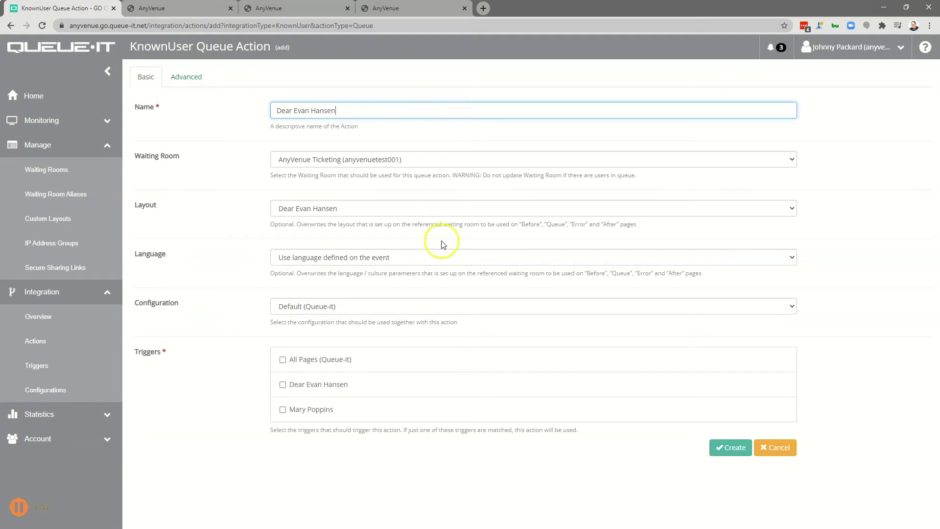
Step: Attach only the Dear Evan Hansen trigger, not all pages, and create the action
click(380, 387)
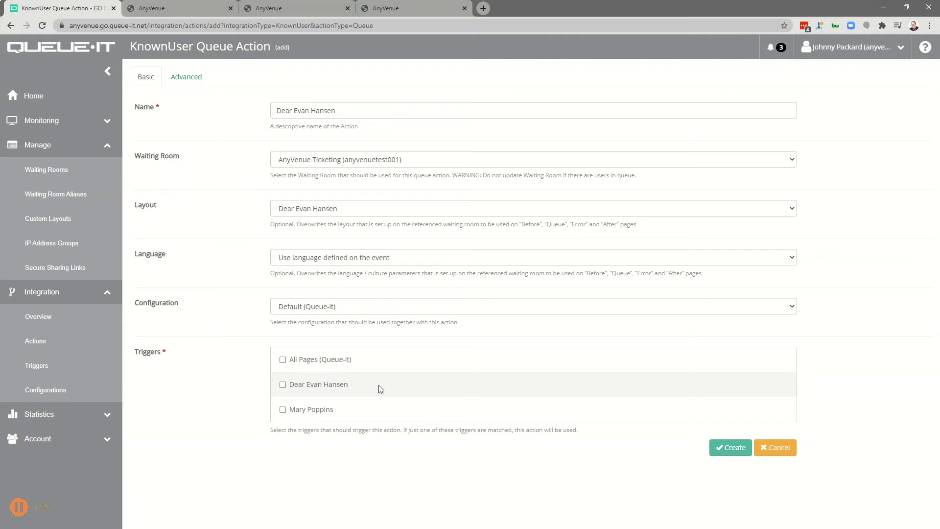
click(336, 385)
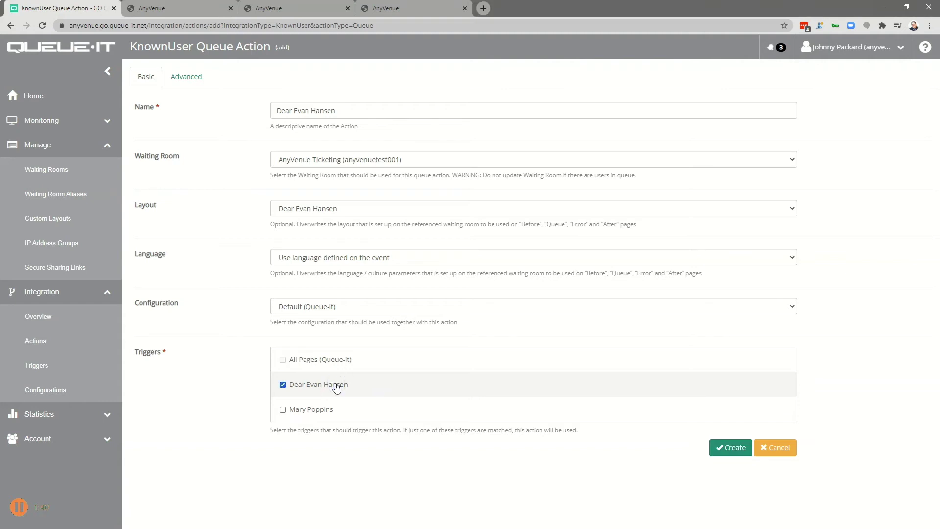
click(326, 361)
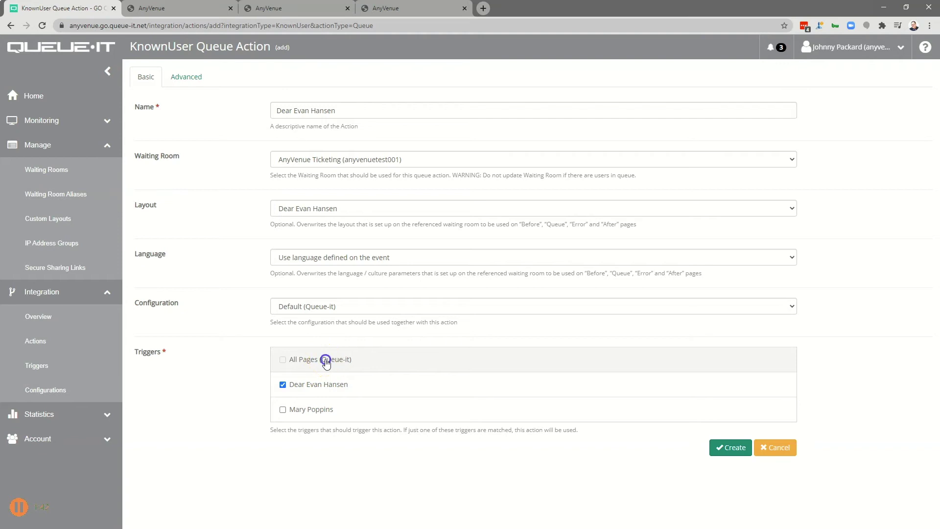
click(316, 387)
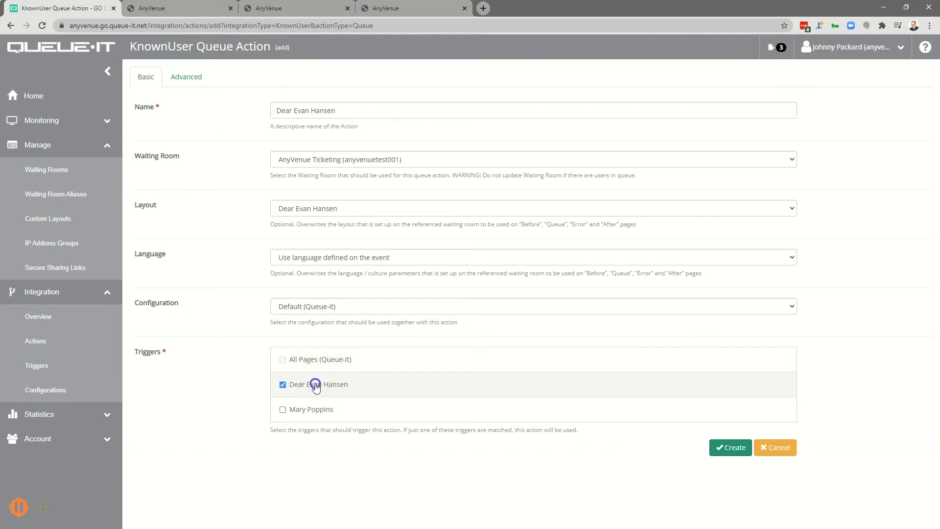
click(325, 359)
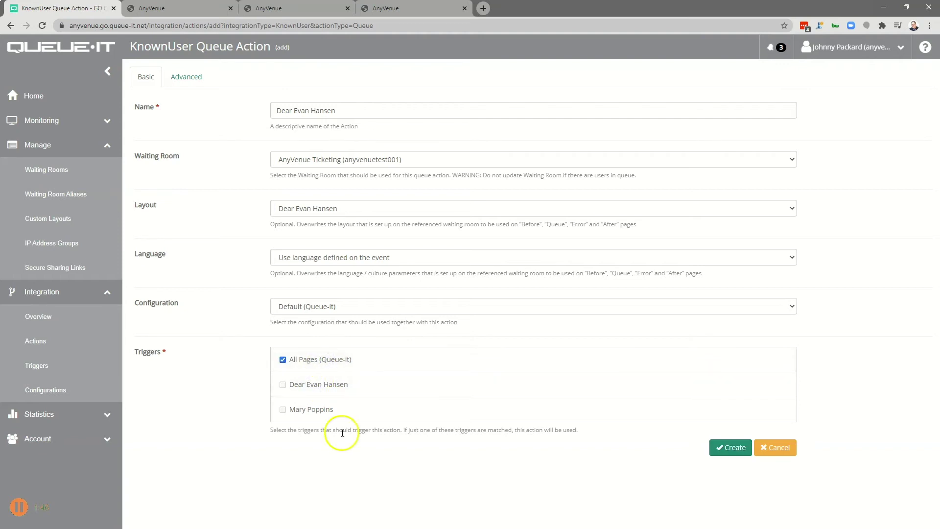
click(329, 360)
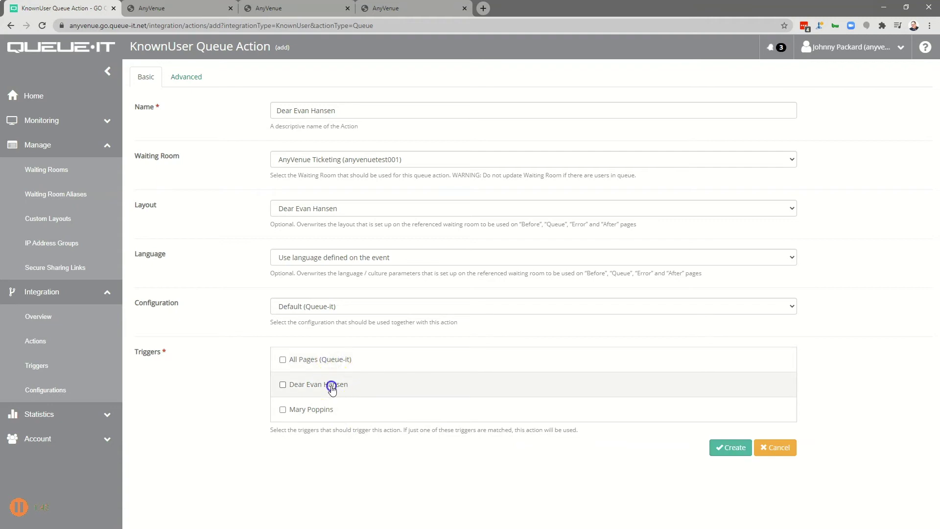
click(331, 387)
click(720, 448)
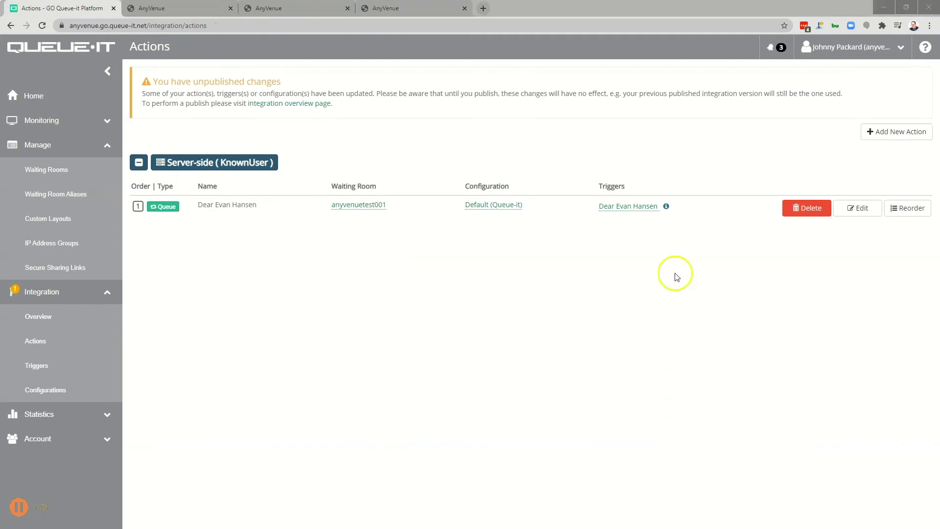
Step: Create a KnownUser queue action 'Mary Poppins' with the Mary Poppins layout and trigger
click(879, 131)
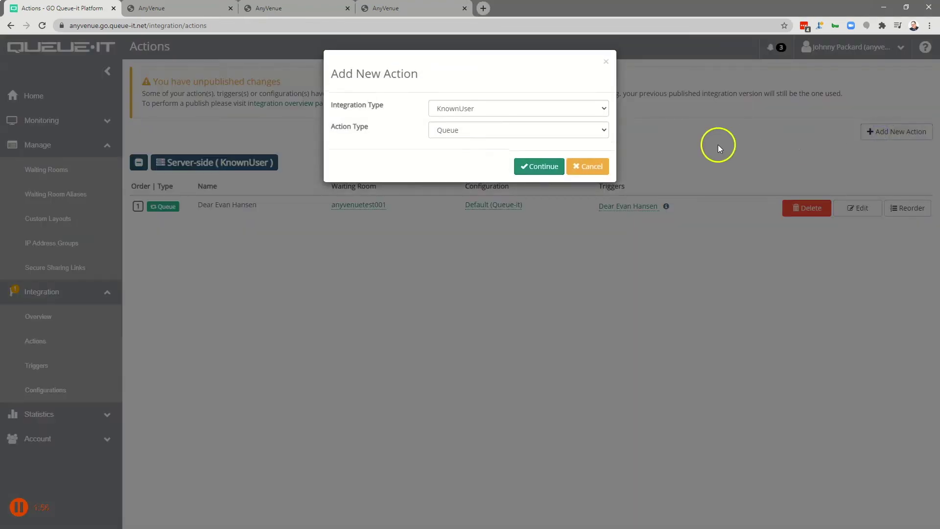
click(546, 166)
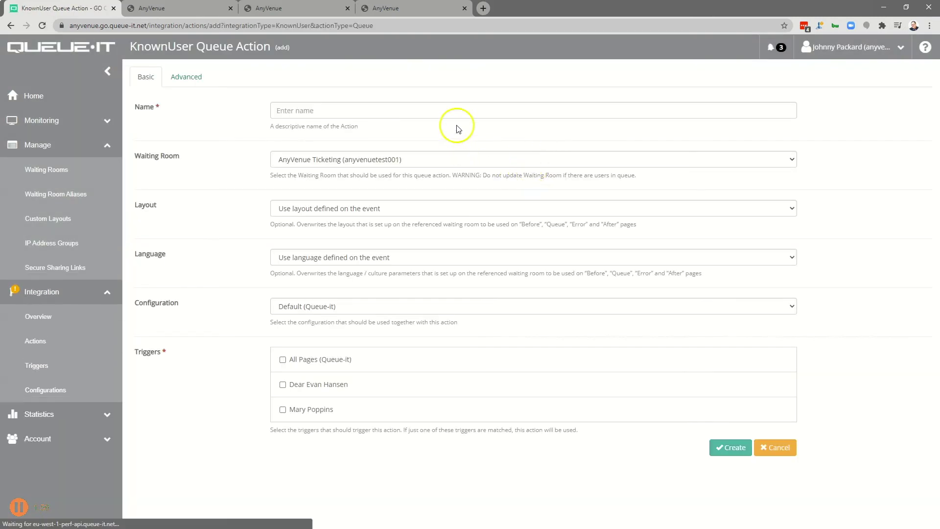
click(458, 111)
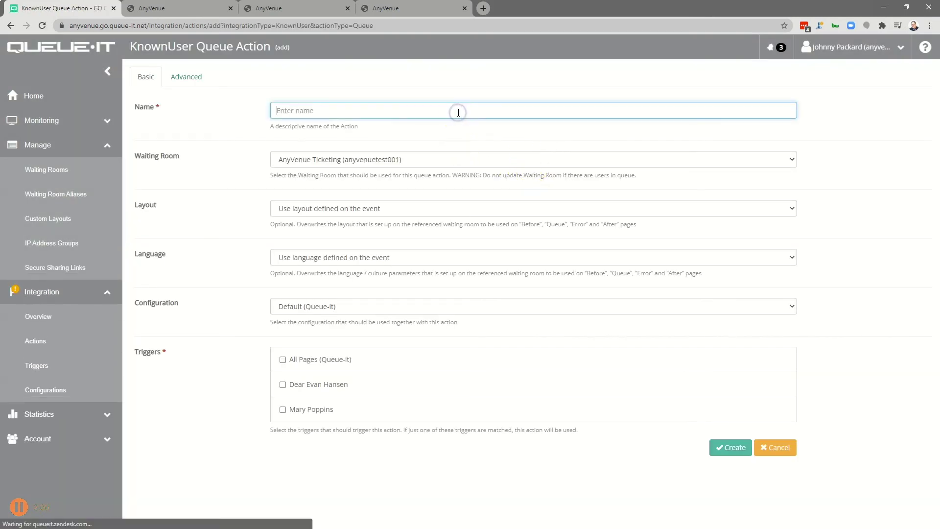
text(Mary P)
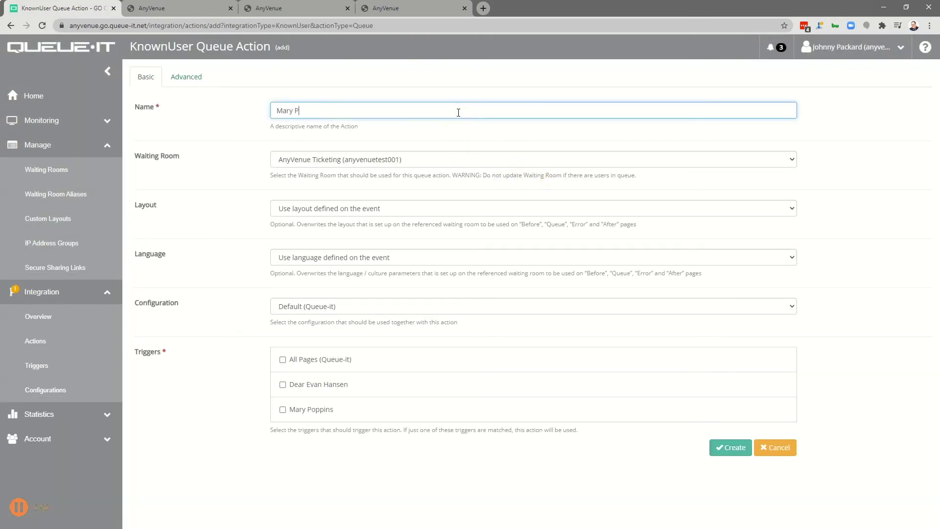
text(oppins)
click(467, 209)
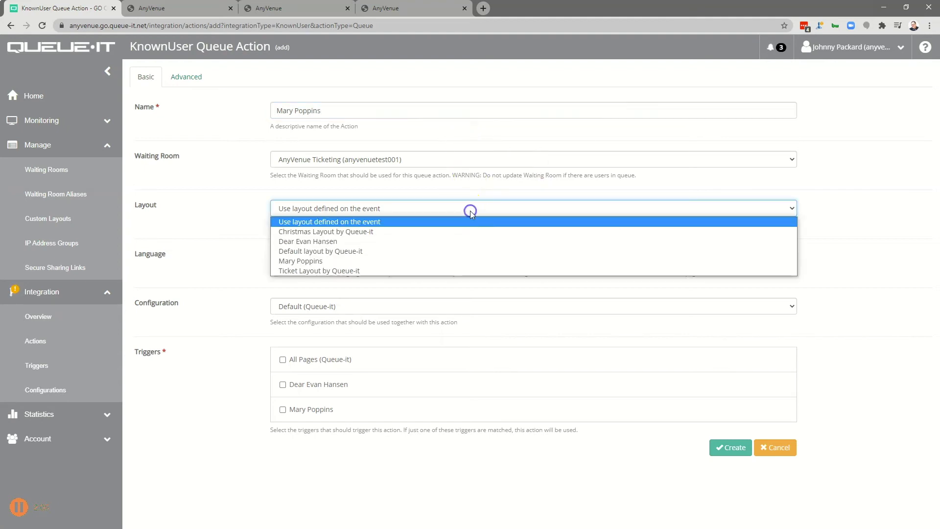
click(458, 261)
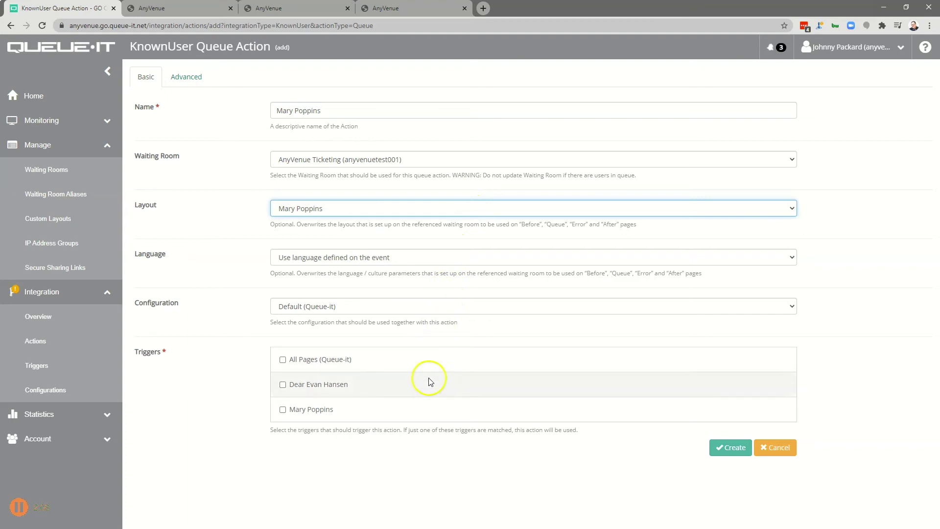
click(300, 409)
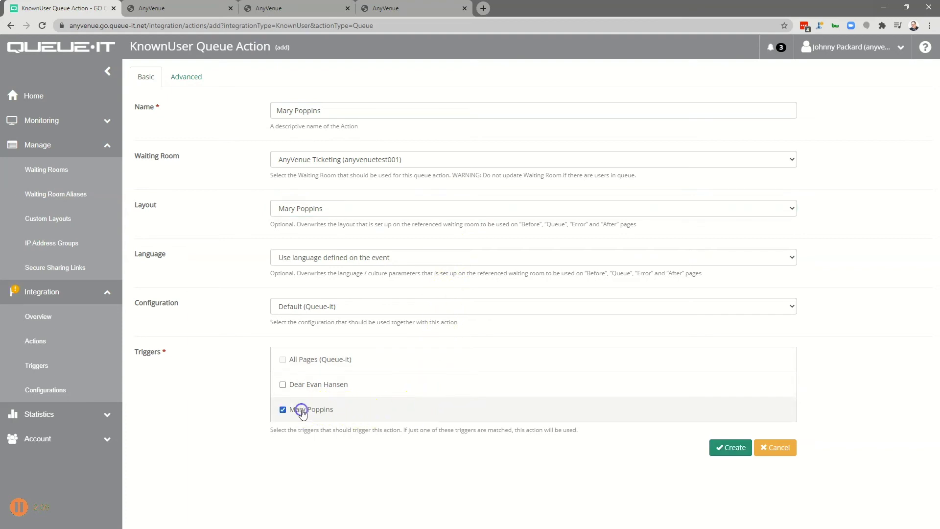
click(730, 448)
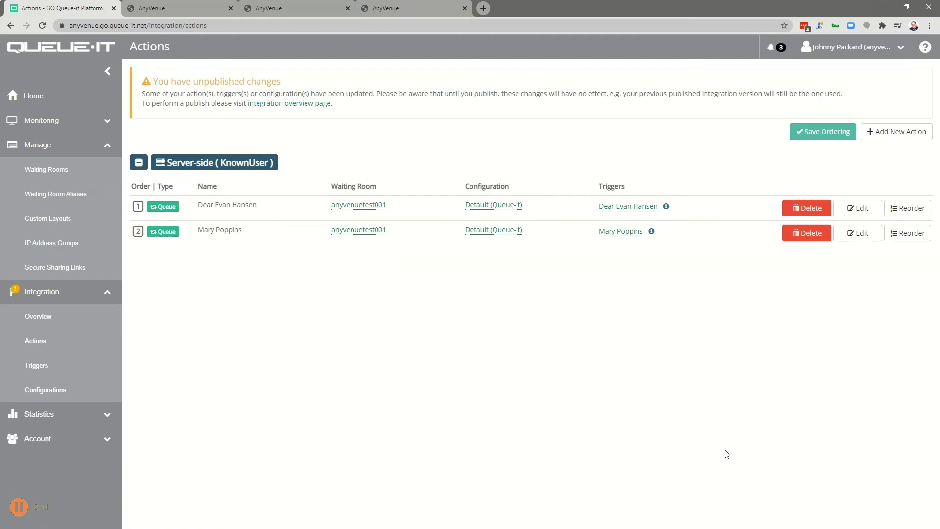
Step: Reorder the actions so Dear Evan Hansen stays first above Mary Poppins, and save the ordering
click(908, 208)
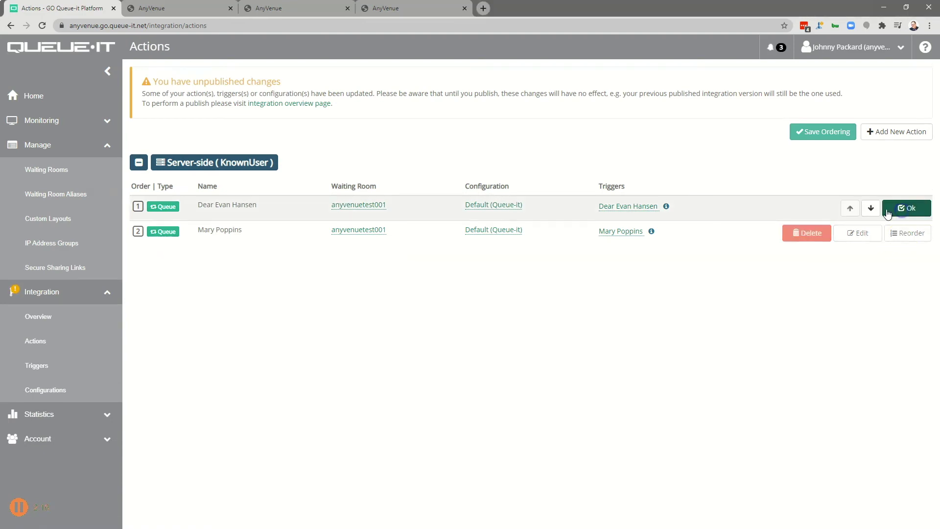
click(872, 209)
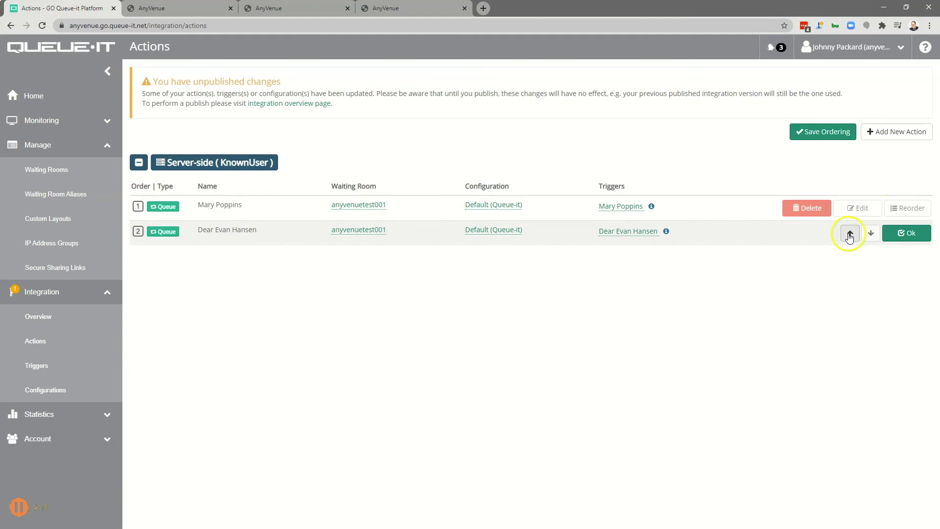
click(850, 235)
click(904, 209)
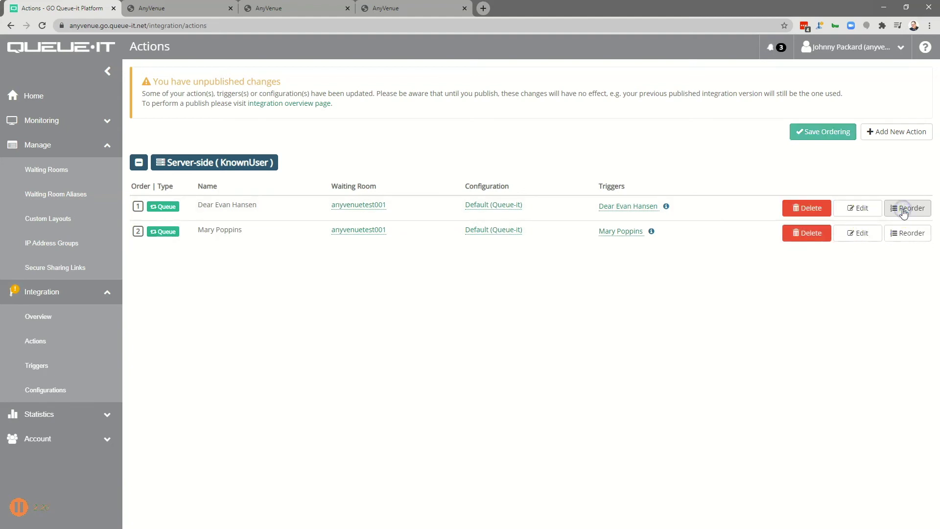
click(813, 130)
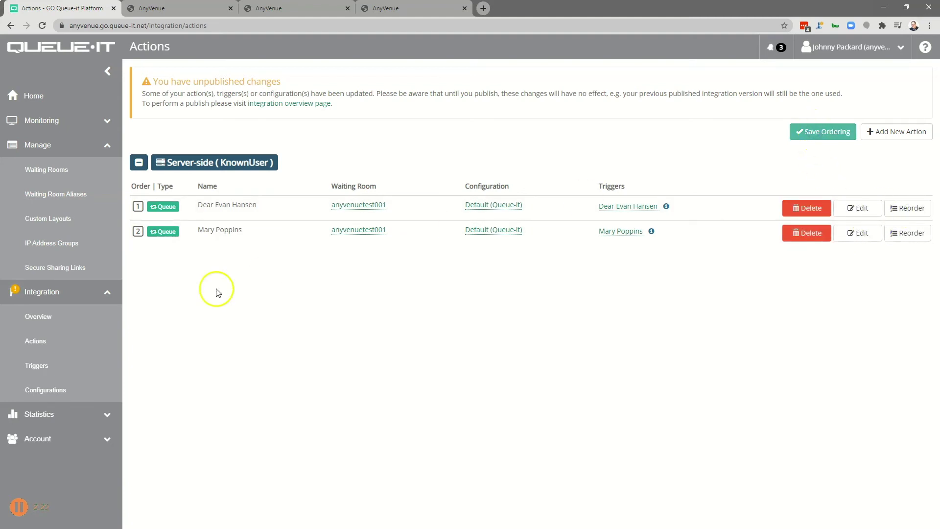
click(69, 390)
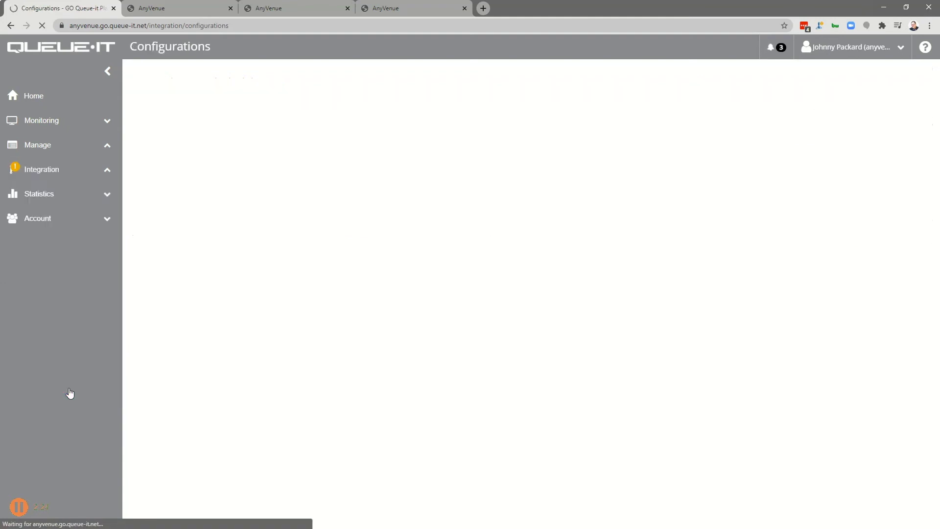
click(746, 216)
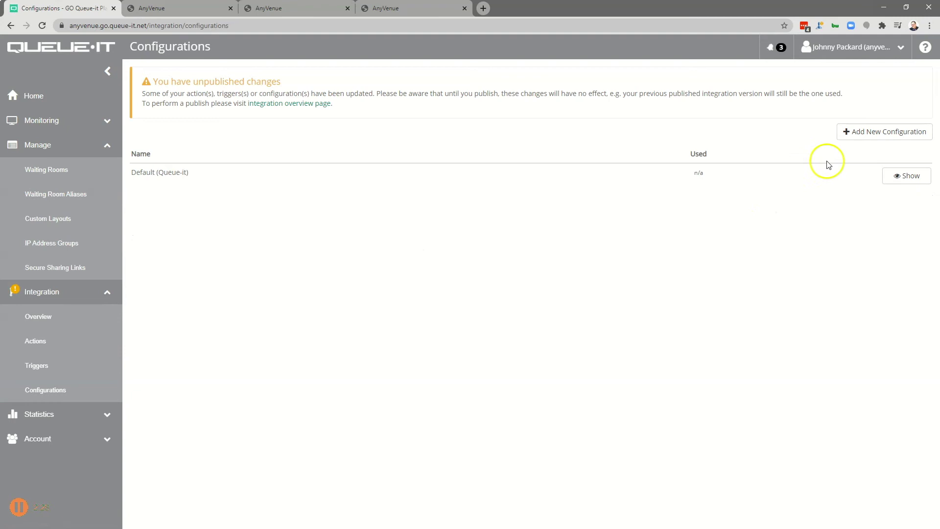
click(870, 137)
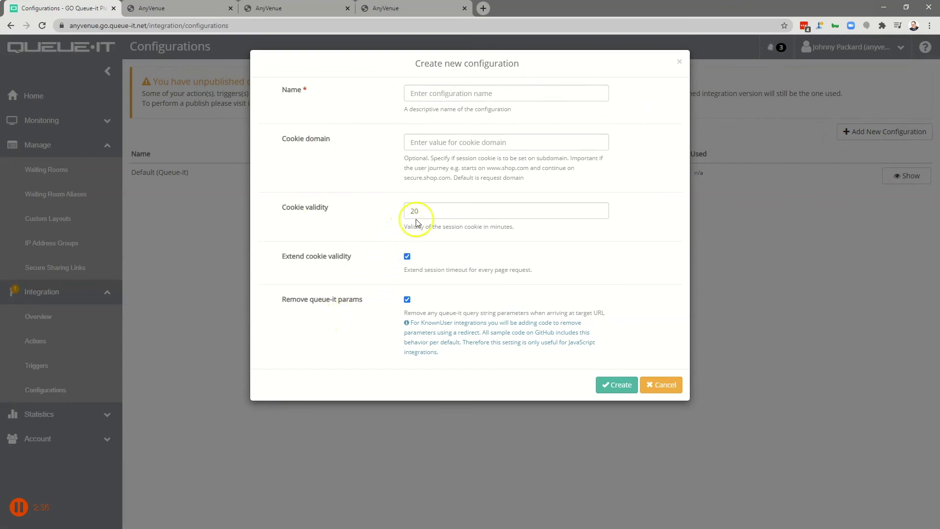
click(429, 210)
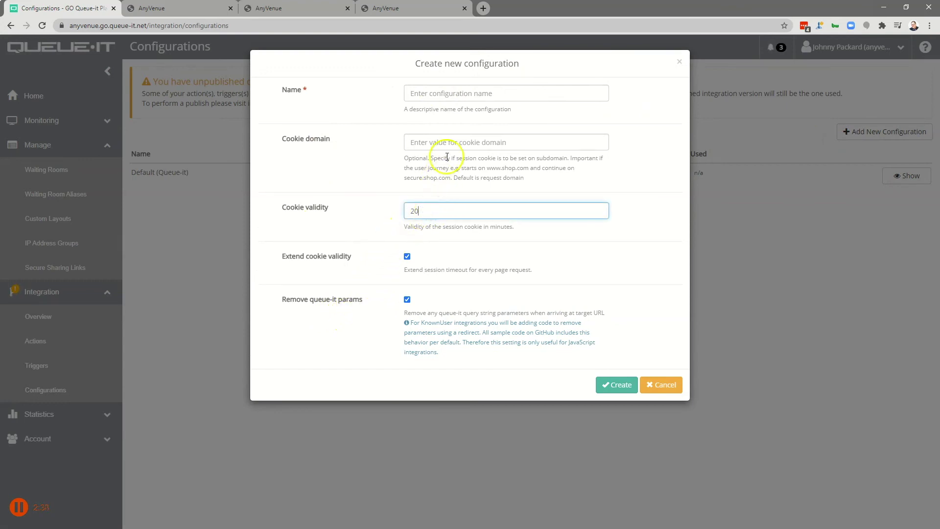
click(448, 142)
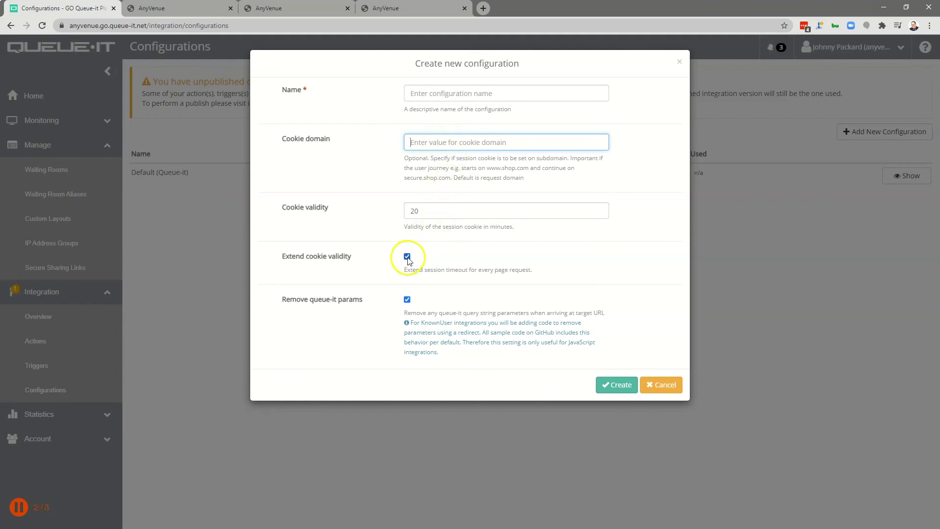
click(408, 257)
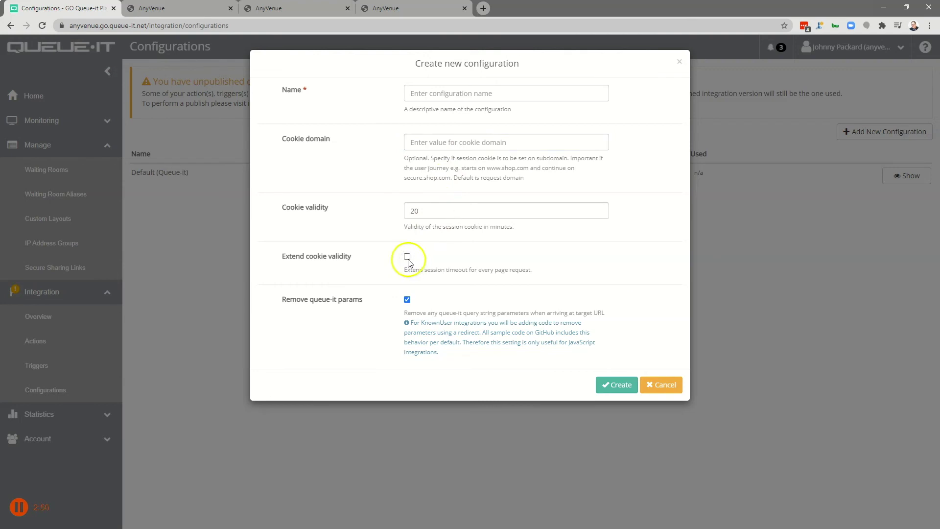
click(408, 257)
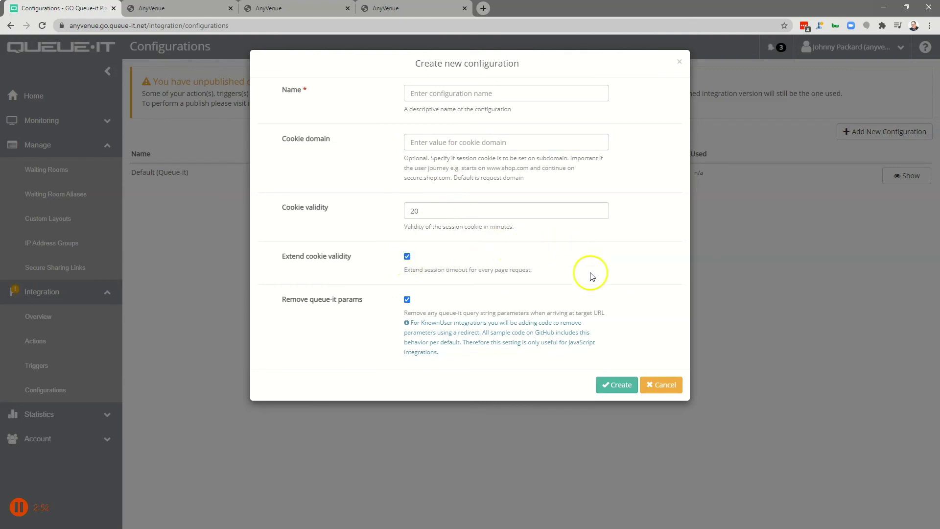
click(407, 300)
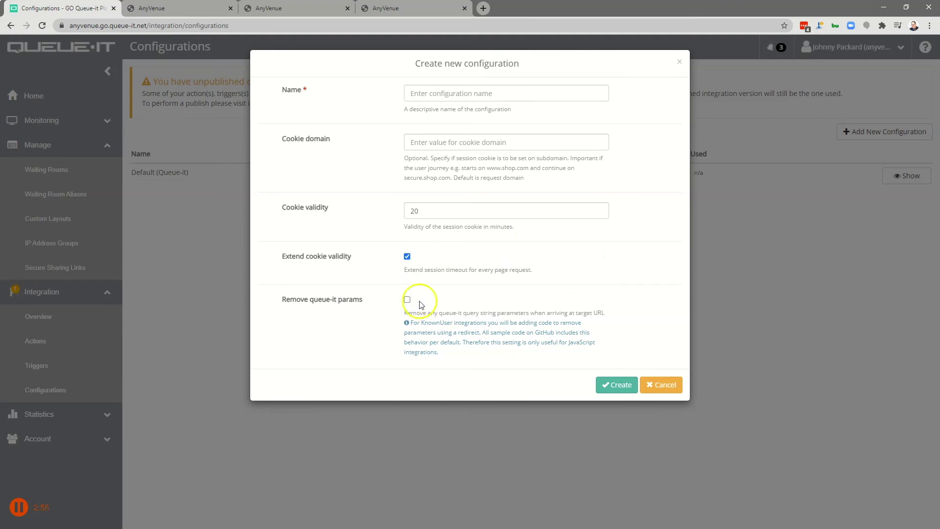
click(408, 301)
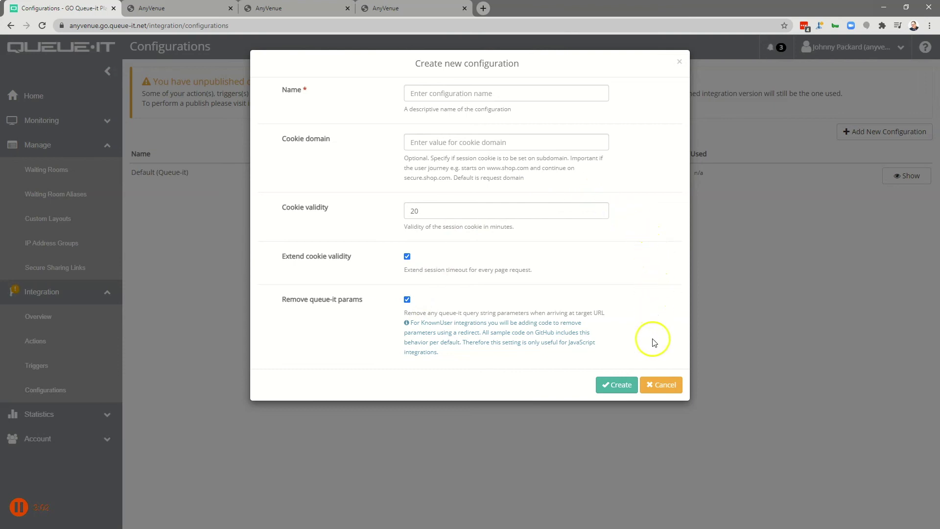
click(650, 386)
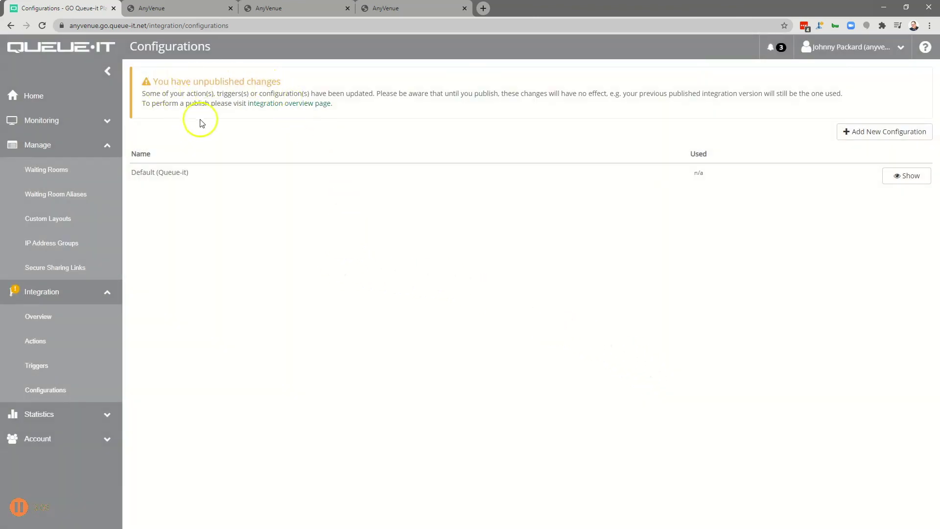
Step: Publish the integration updates with the description 'Adding triggers and actions for performance dates'
click(313, 105)
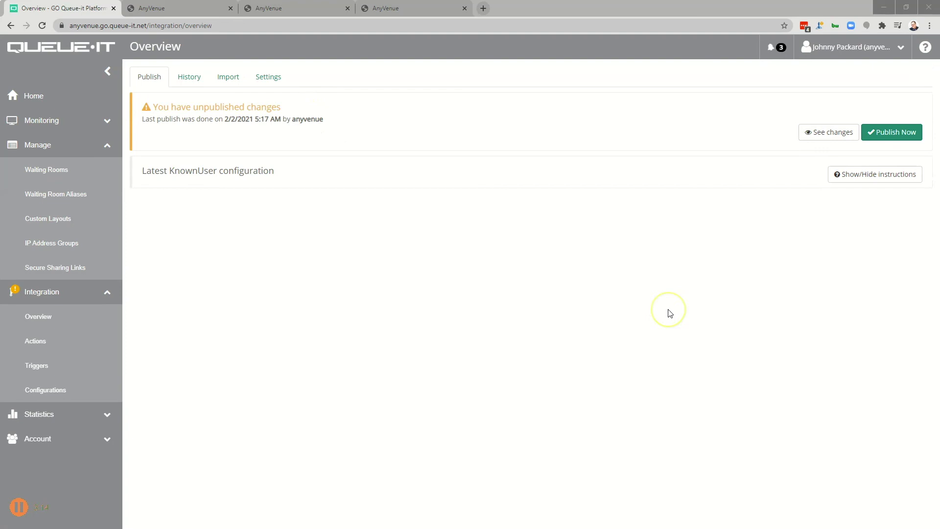
click(872, 133)
click(618, 133)
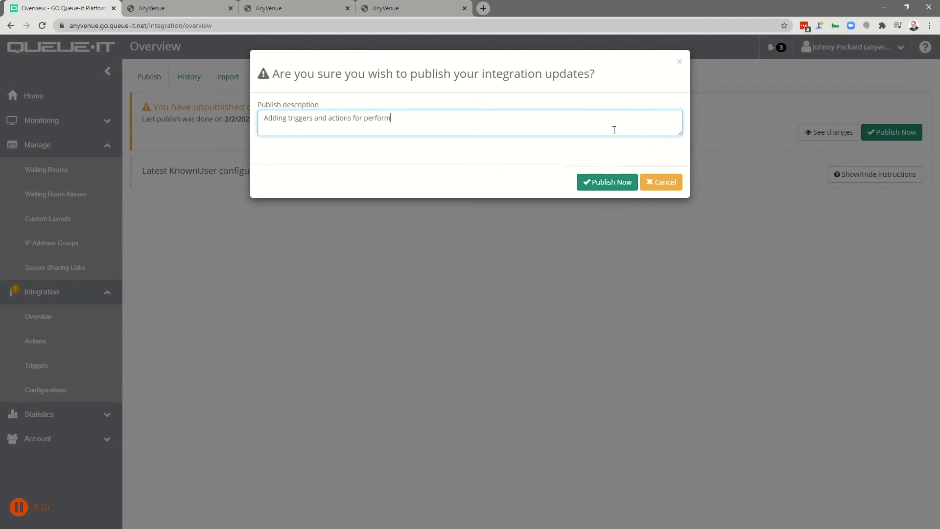
text(dates)
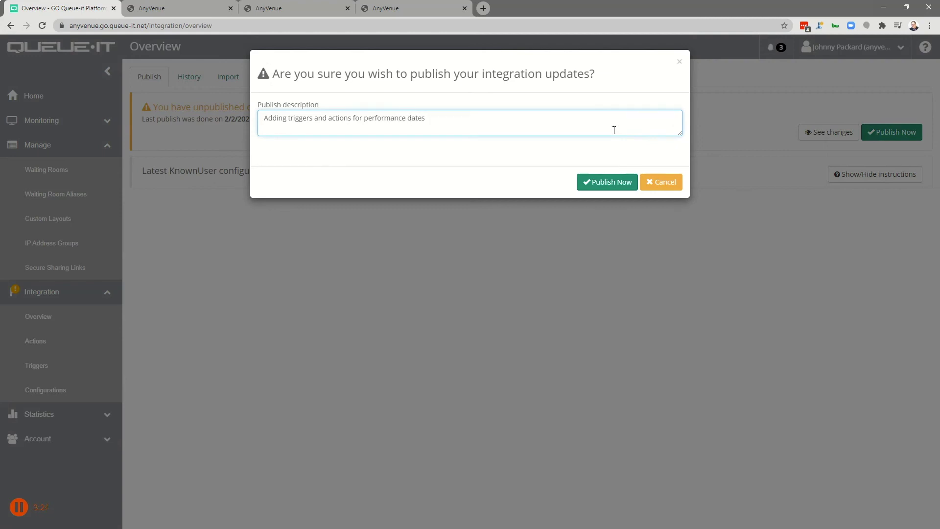
click(590, 182)
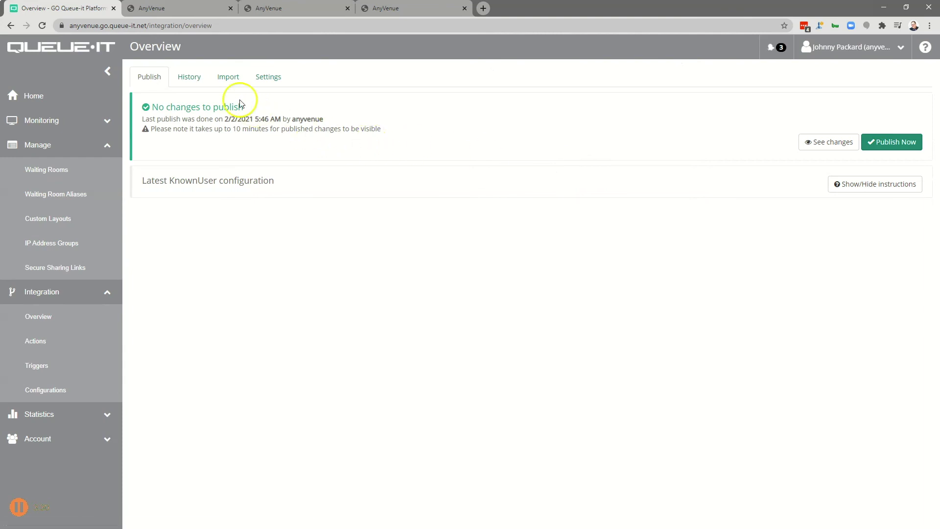
Step: Export published version 5 from the history as a backup, then go to the AnyVenue homepage
click(197, 80)
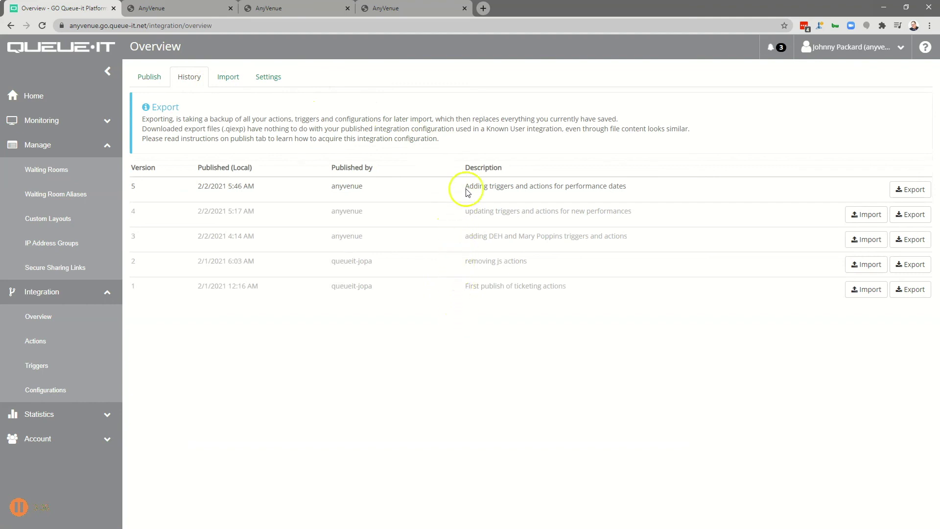
click(907, 190)
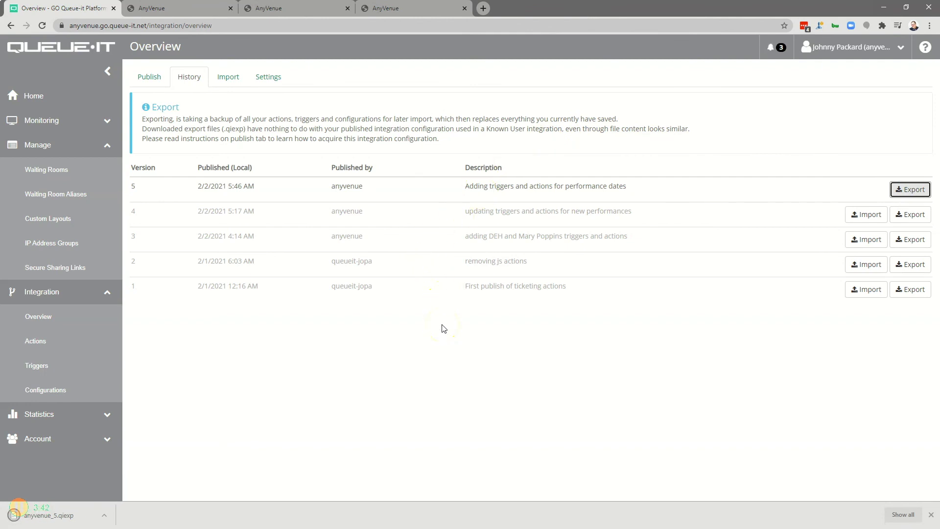
click(189, 79)
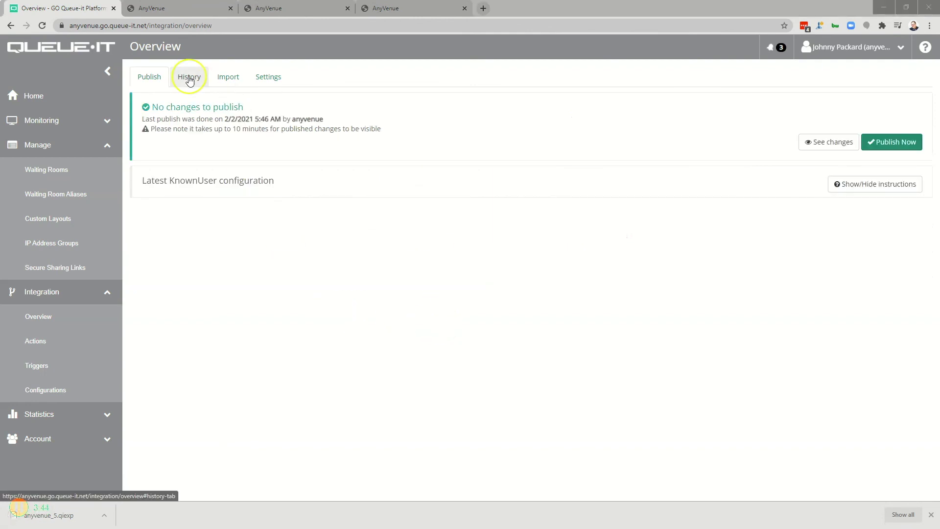
click(254, 82)
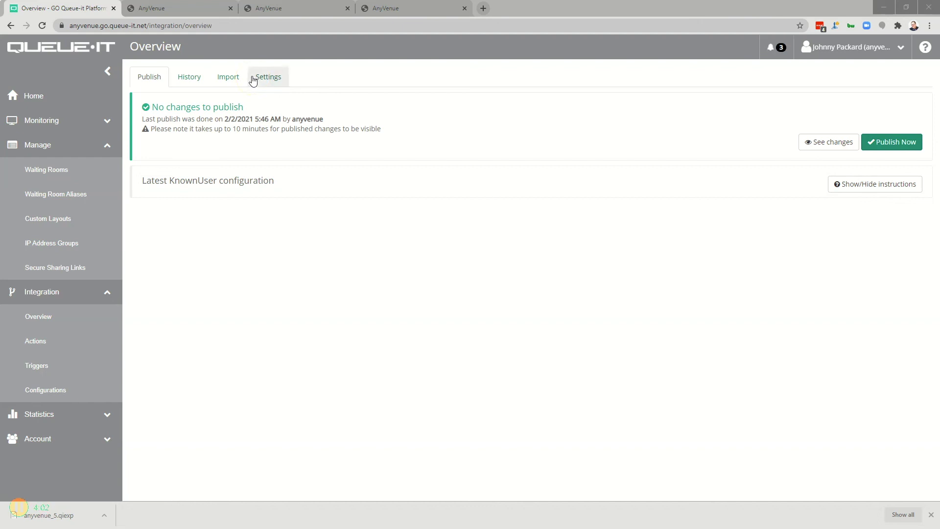
click(212, 12)
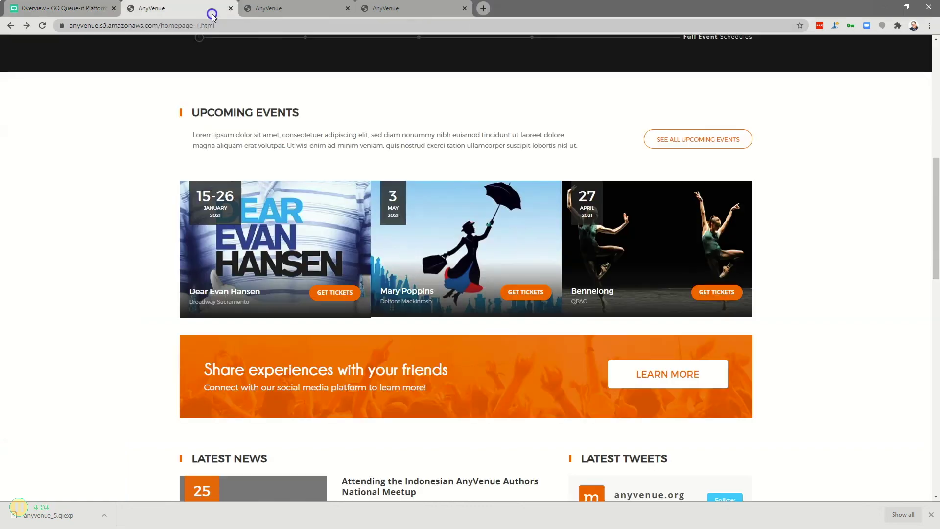
Step: Open the Dear Evan Hansen ticket link in an incognito window to view its waiting room
right_click(338, 291)
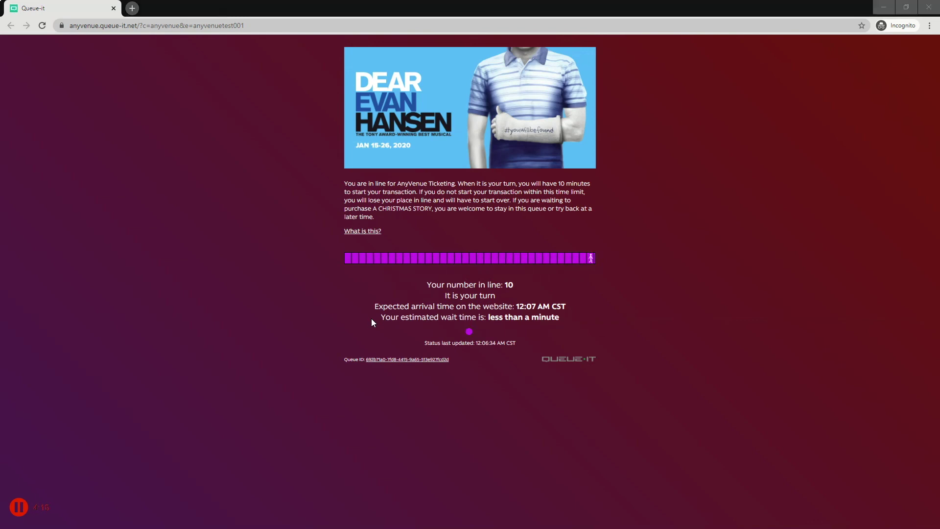
click(384, 265)
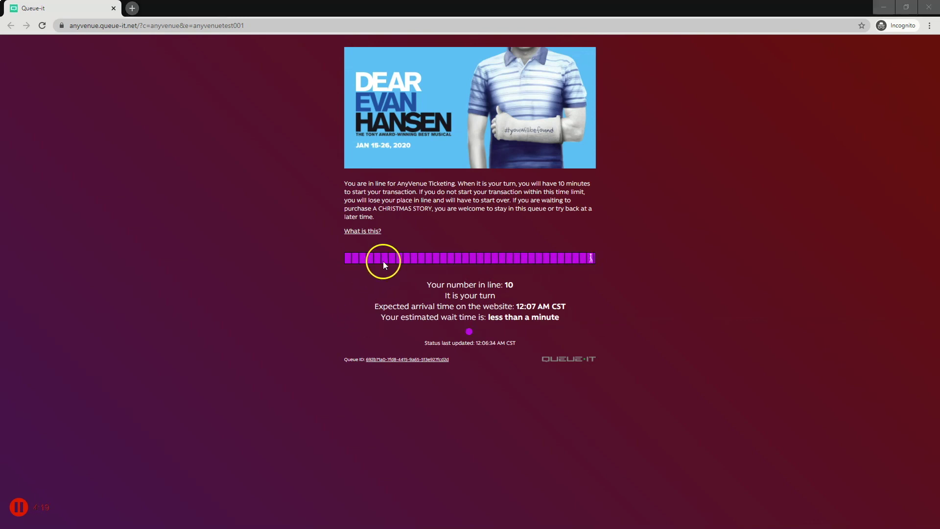
click(927, 10)
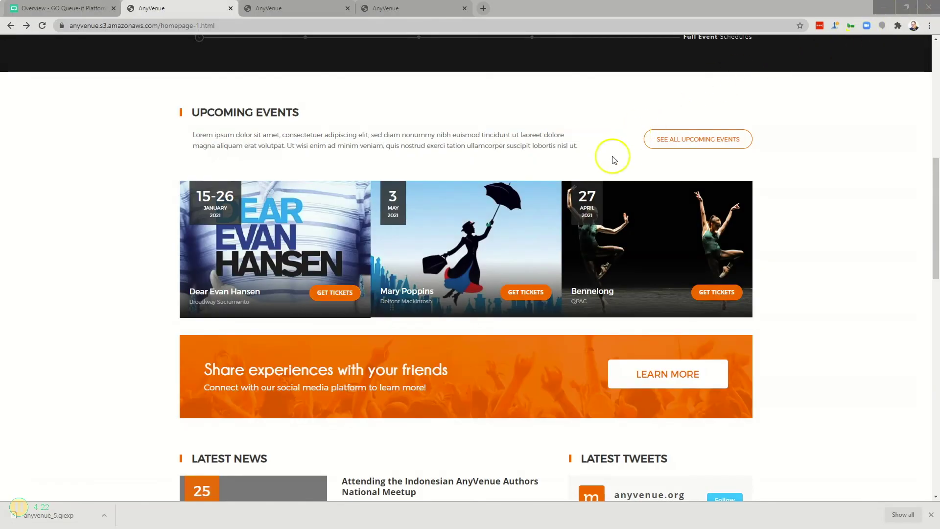
Step: Open the Mary Poppins ticket link and inspect its Mary Poppins lottery waiting room
right_click(532, 296)
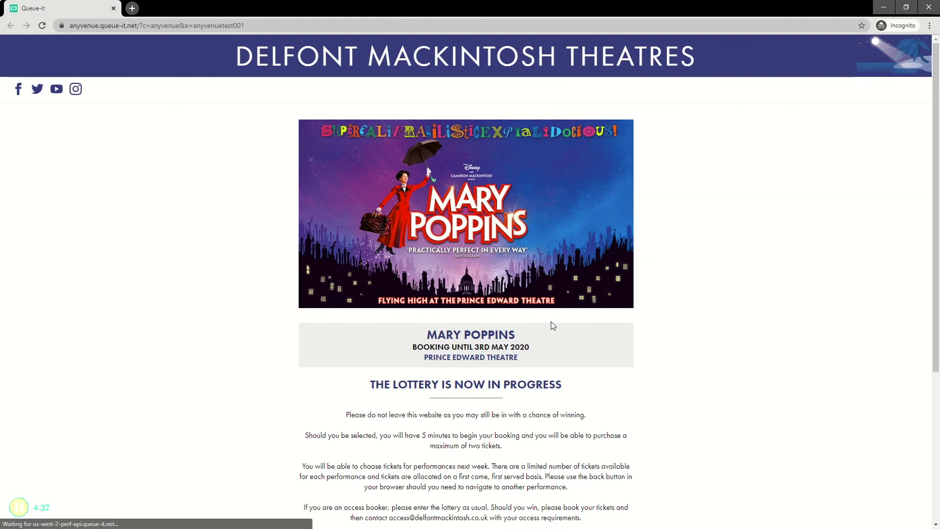
scroll(550, 321, down, 1)
scroll(551, 322, down, 3)
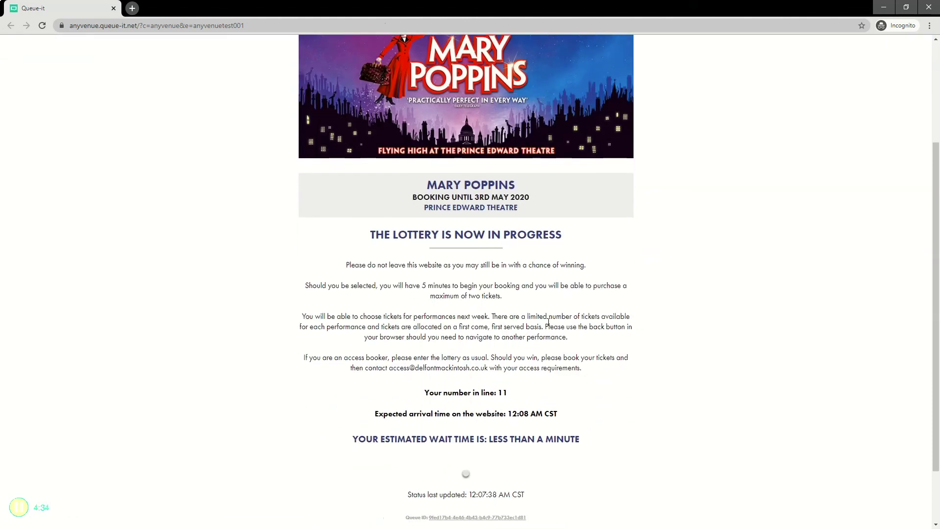
scroll(550, 323, up, 4)
scroll(547, 323, up, 1)
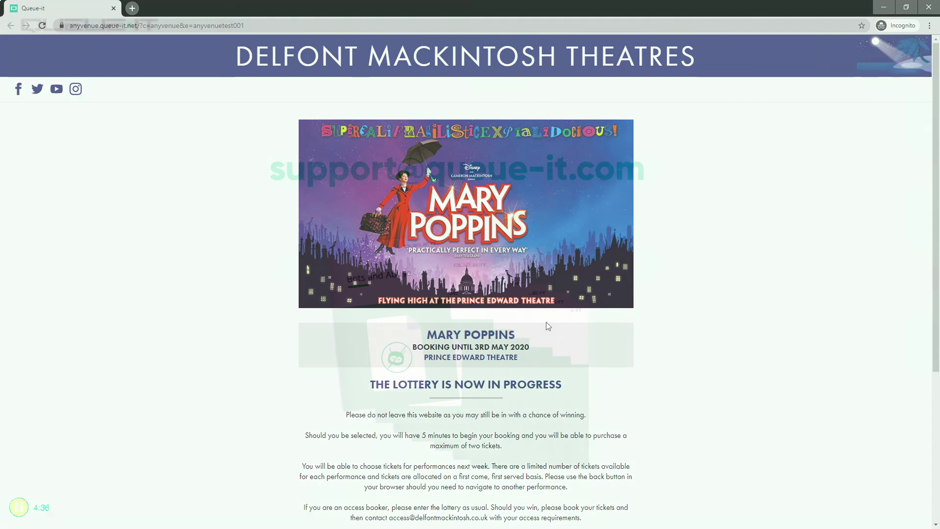